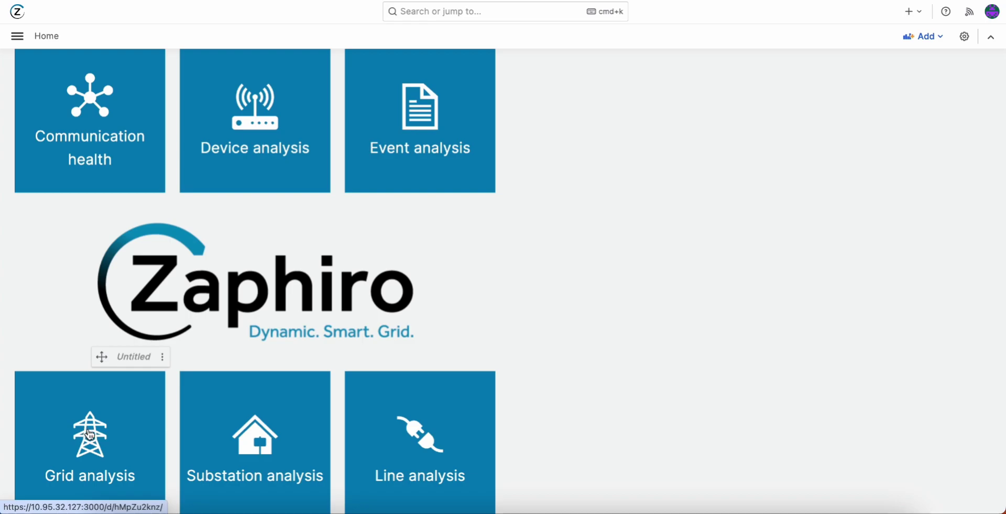
Open the Grid analysis dashboard and review its substations map, voltage phasors and power factor panels
{"action": "left_click", "coordinate": [88, 432]}
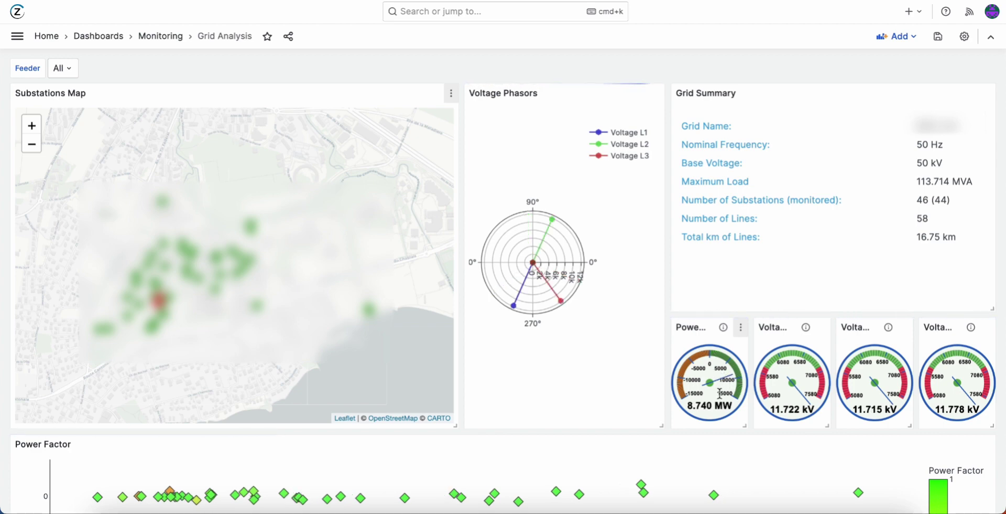
{"action": "scroll", "coordinate": [568, 407], "scroll_direction": "down", "scroll_amount": 7}
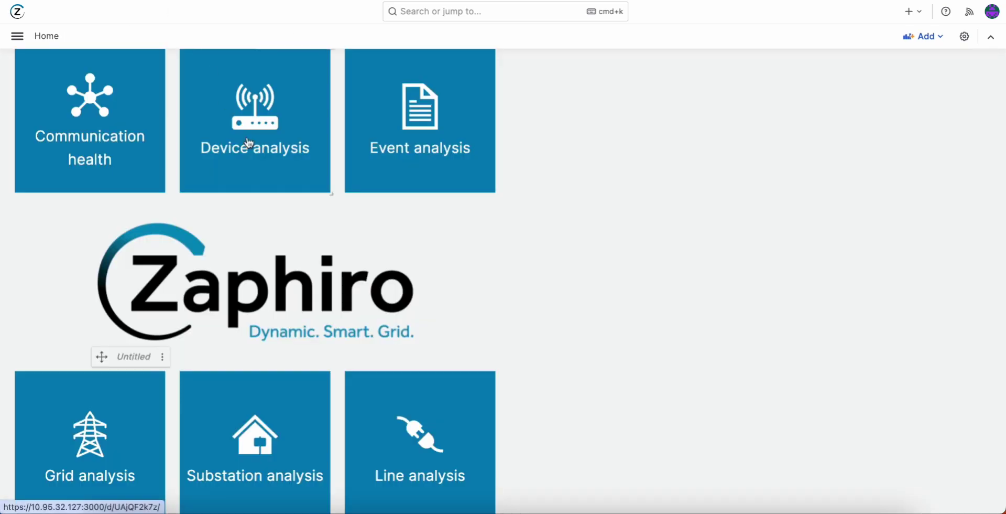
Open the Substation analysis dashboard and choose a different substation from the substation filter
{"action": "left_click", "coordinate": [256, 443]}
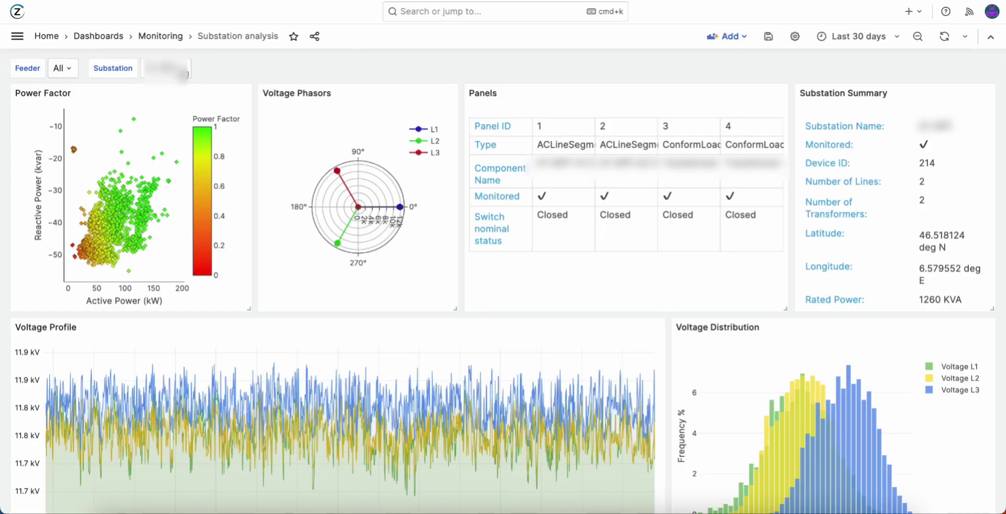
{"action": "left_click", "coordinate": [178, 69]}
{"action": "scroll", "coordinate": [205, 210], "scroll_direction": "down", "scroll_amount": 2}
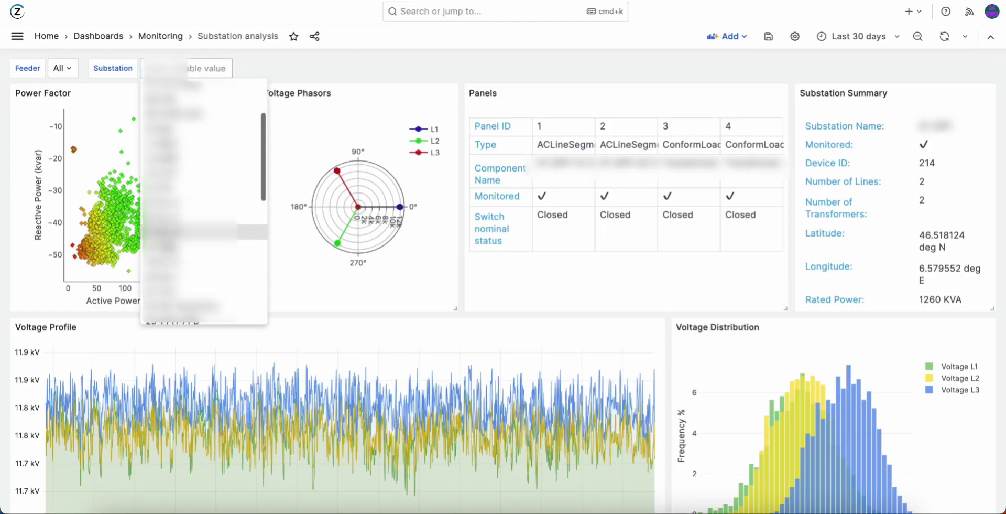
{"action": "left_click", "coordinate": [167, 249]}
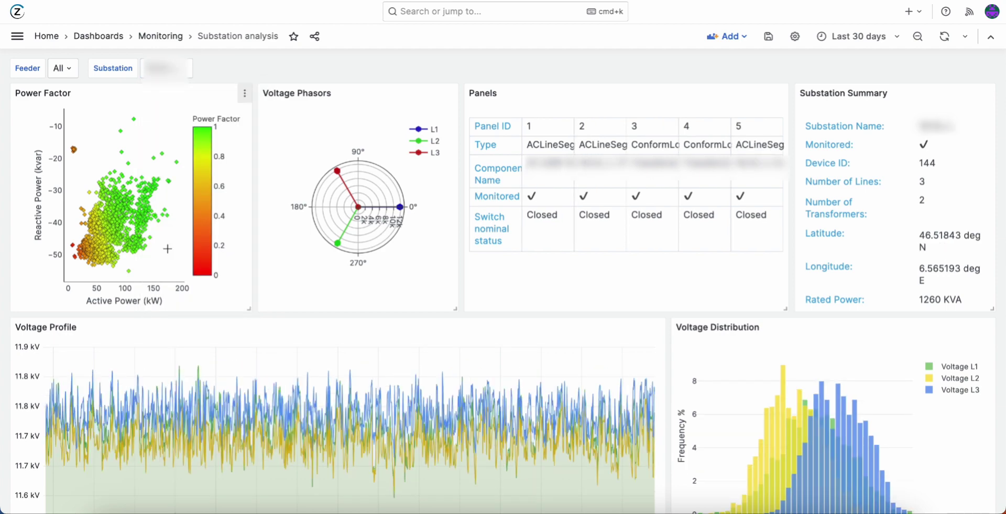
Set the substation dashboard's time range to the last 7 days
{"action": "left_click", "coordinate": [894, 38]}
{"action": "scroll", "coordinate": [860, 161], "scroll_direction": "down", "scroll_amount": 2}
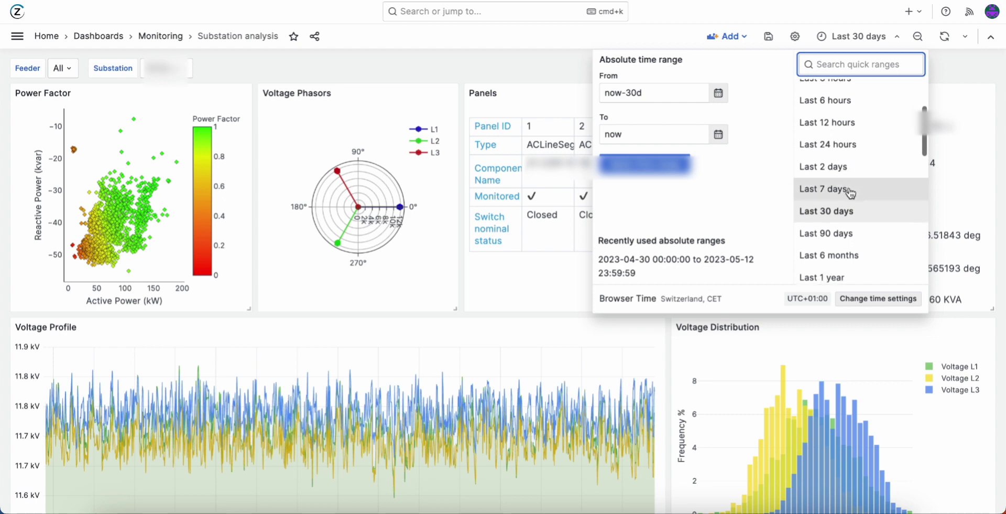
{"action": "left_click", "coordinate": [850, 193]}
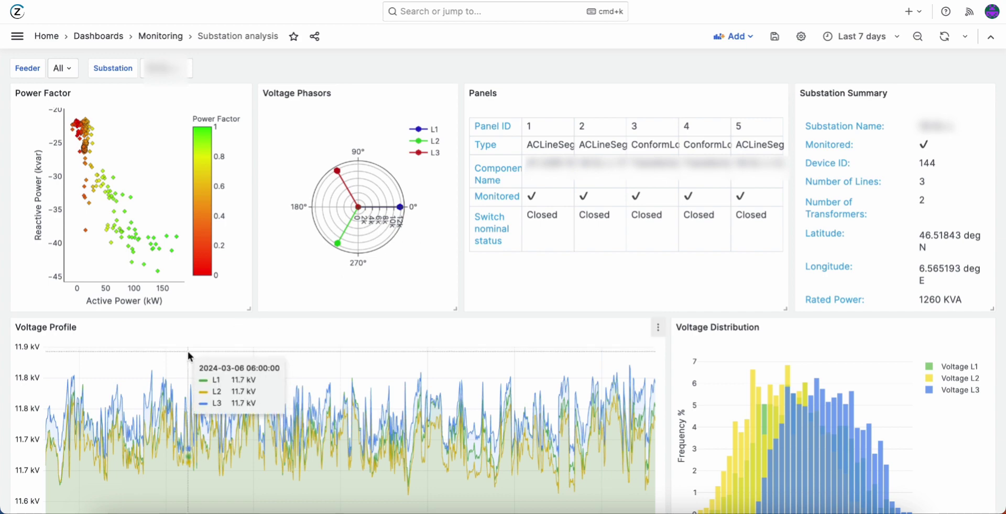
Expand the Load: Transformer-A section beneath the substation charts to examine its power panels
{"action": "scroll", "coordinate": [188, 350], "scroll_direction": "down", "scroll_amount": 2}
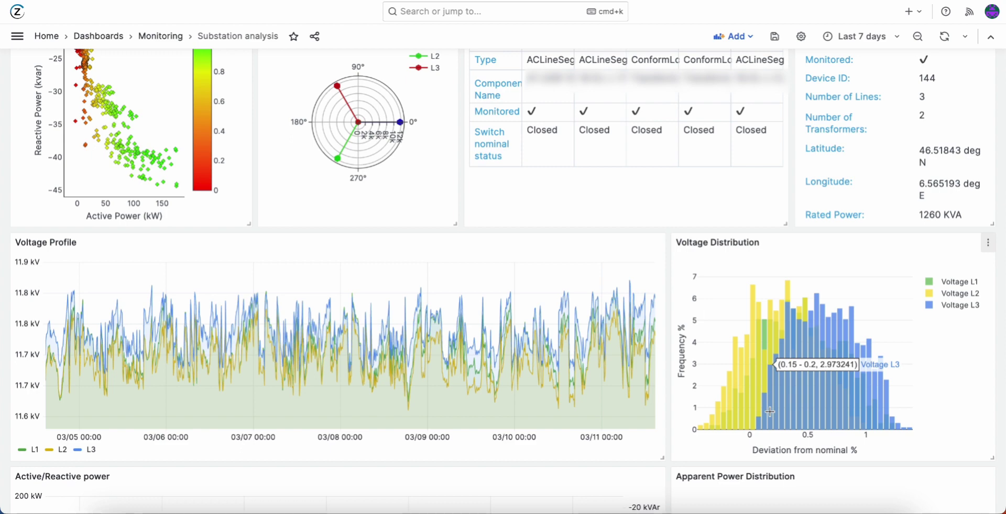
{"action": "scroll", "coordinate": [463, 390], "scroll_direction": "down", "scroll_amount": 5}
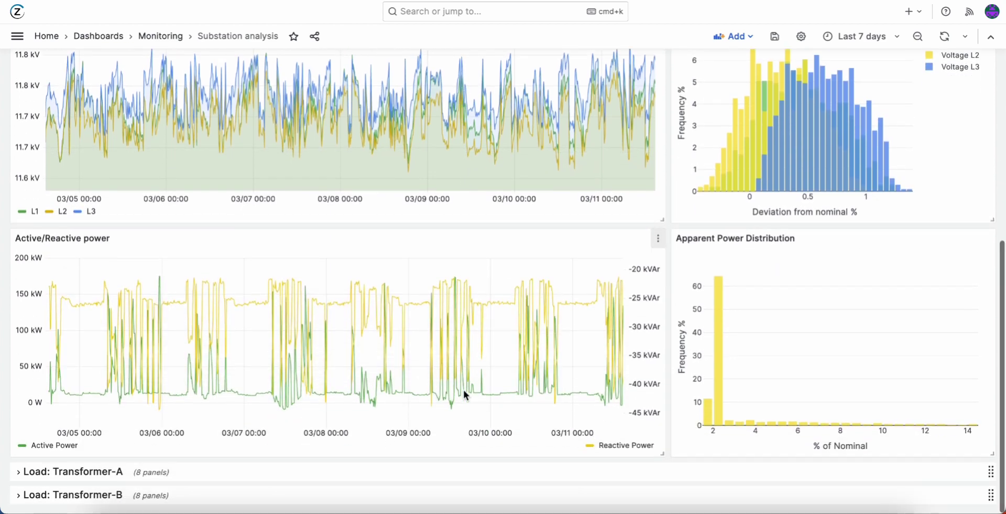
{"action": "left_click", "coordinate": [45, 477]}
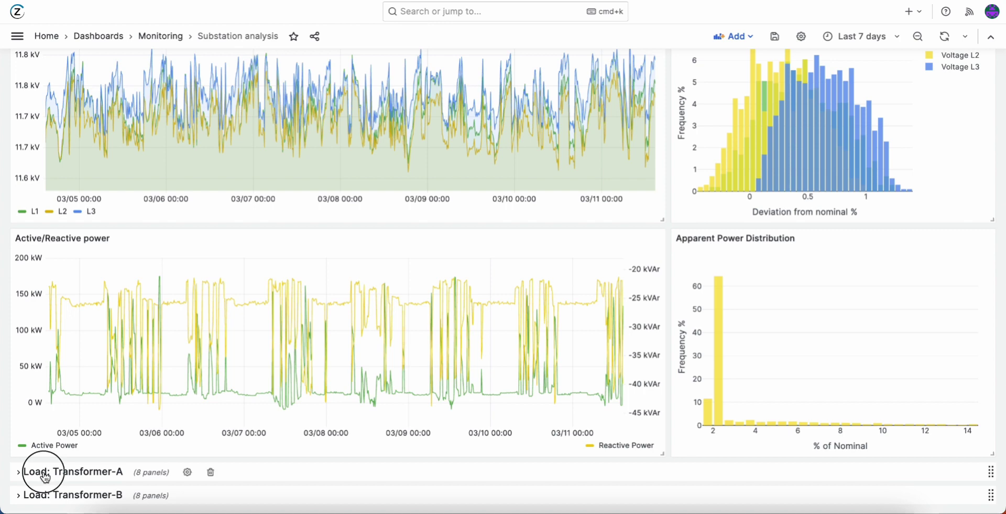
{"action": "scroll", "coordinate": [79, 335], "scroll_direction": "down", "scroll_amount": 8}
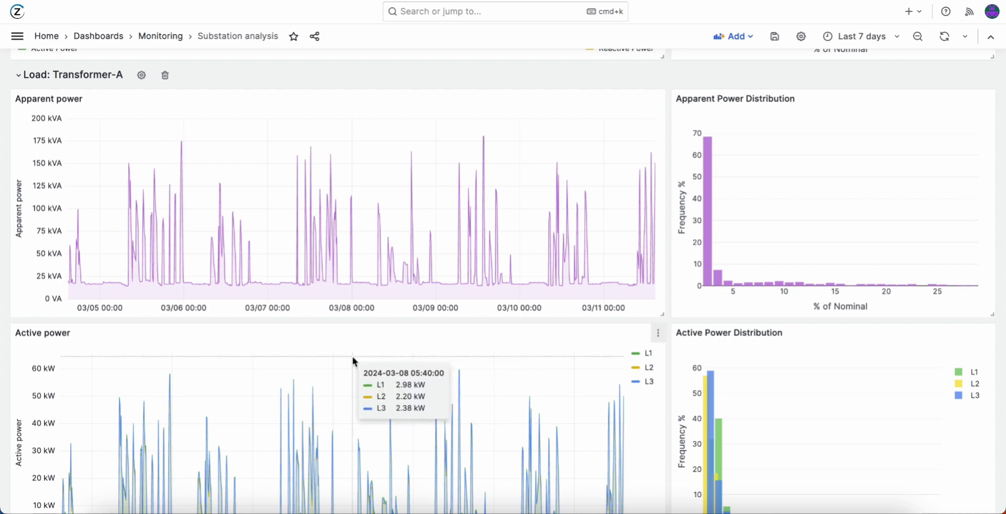
Expand the Load: Transformer-B section and zoom its Active power chart into the dip around 03/07
{"action": "scroll", "coordinate": [352, 356], "scroll_direction": "down", "scroll_amount": 10}
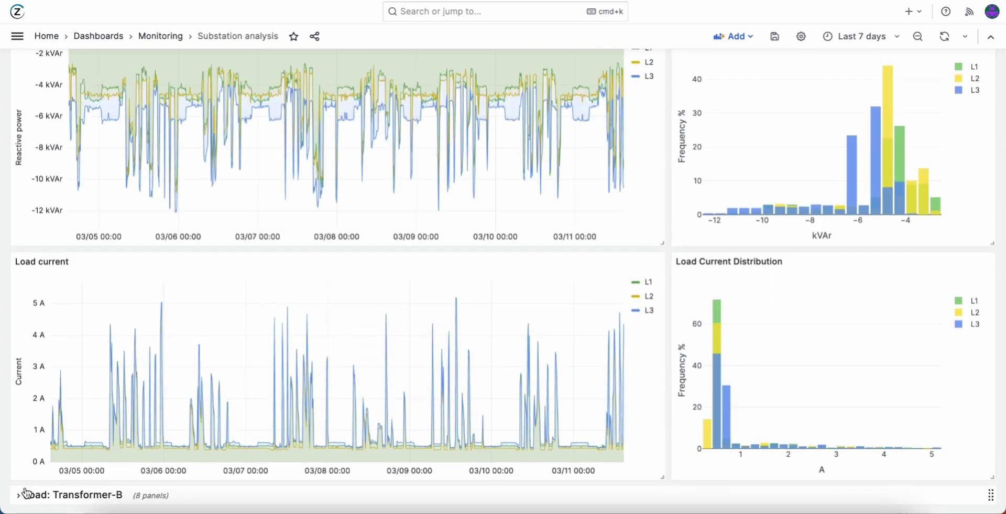
{"action": "left_click", "coordinate": [34, 495]}
{"action": "scroll", "coordinate": [127, 398], "scroll_direction": "down", "scroll_amount": 8}
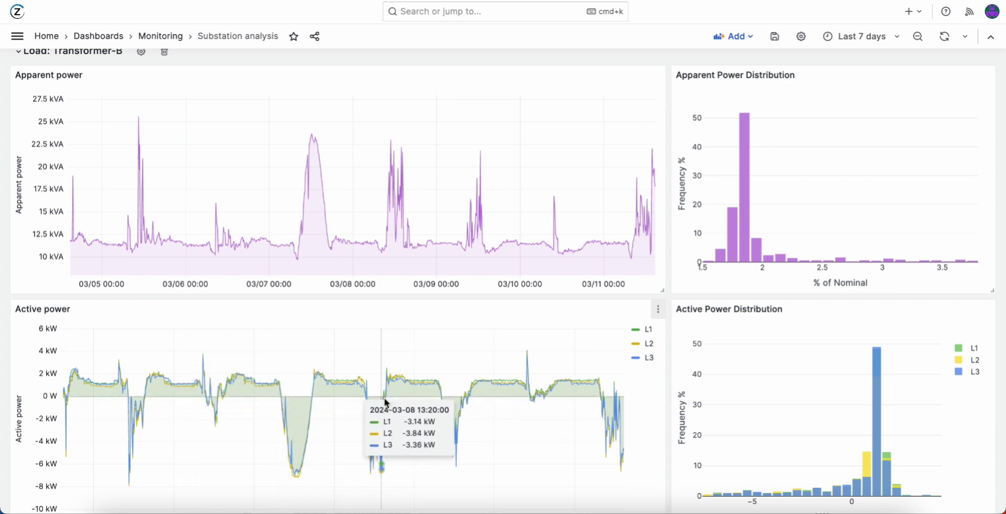
{"action": "left_click_drag", "start_coordinate": [262, 441], "coordinate": [323, 445]}
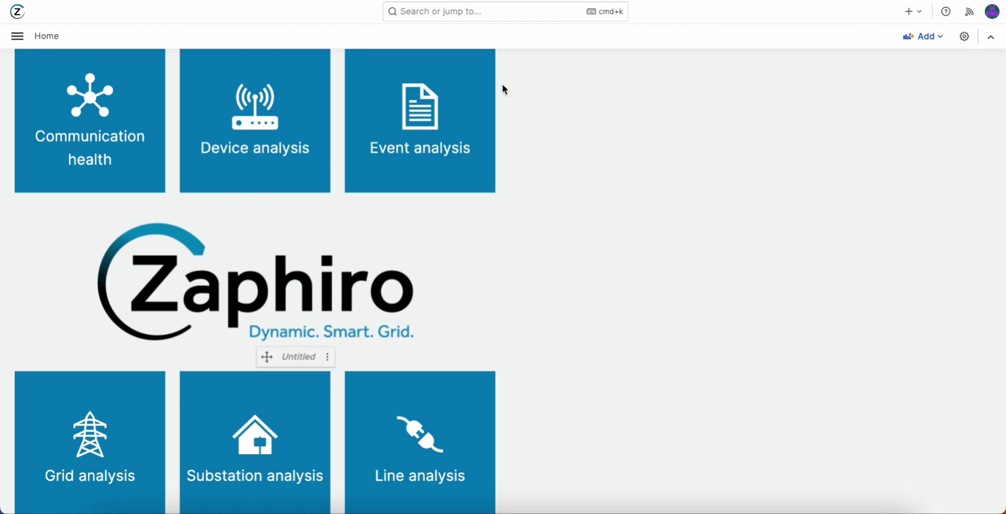
Open the Event analysis dashboard and filter the list of events to the Fault type
{"action": "left_click", "coordinate": [426, 114]}
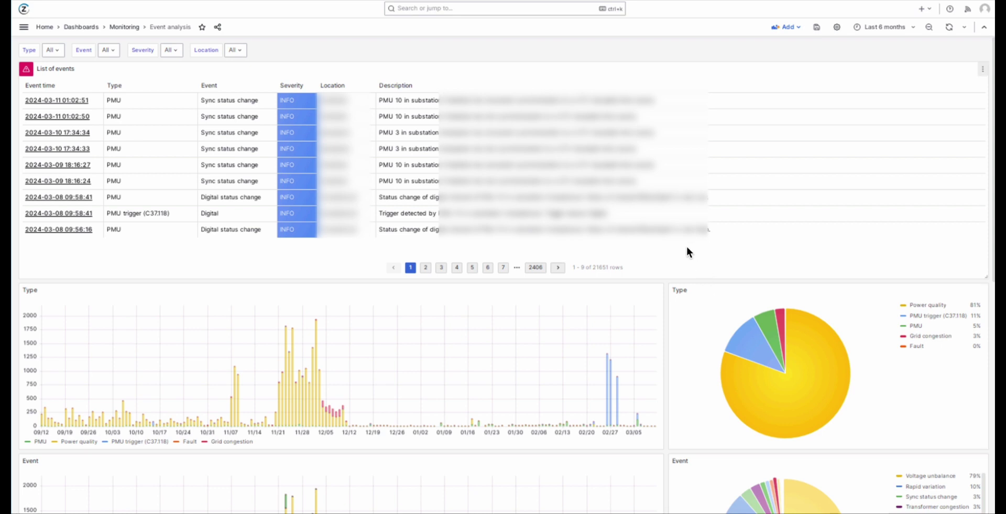
{"action": "left_click", "coordinate": [57, 49]}
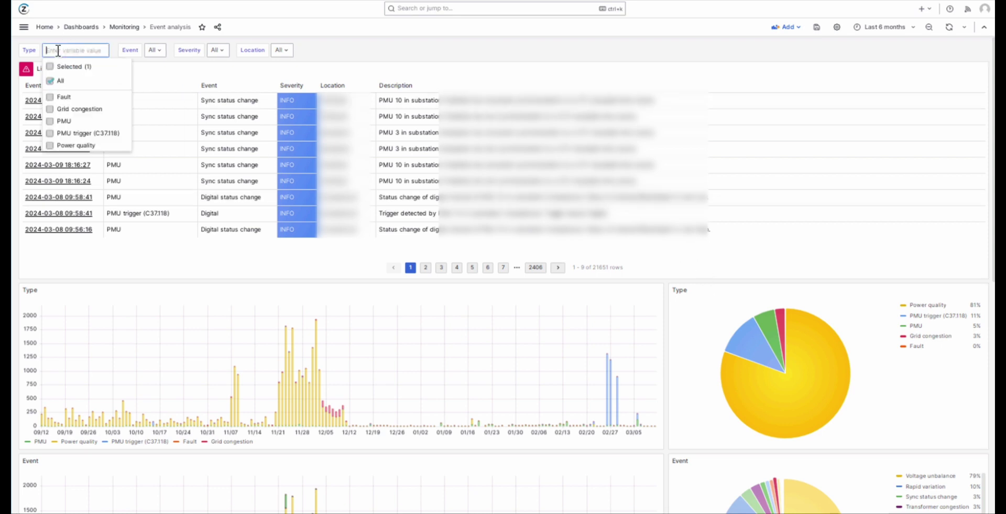
{"action": "left_click", "coordinate": [63, 96]}
{"action": "left_click", "coordinate": [408, 66]}
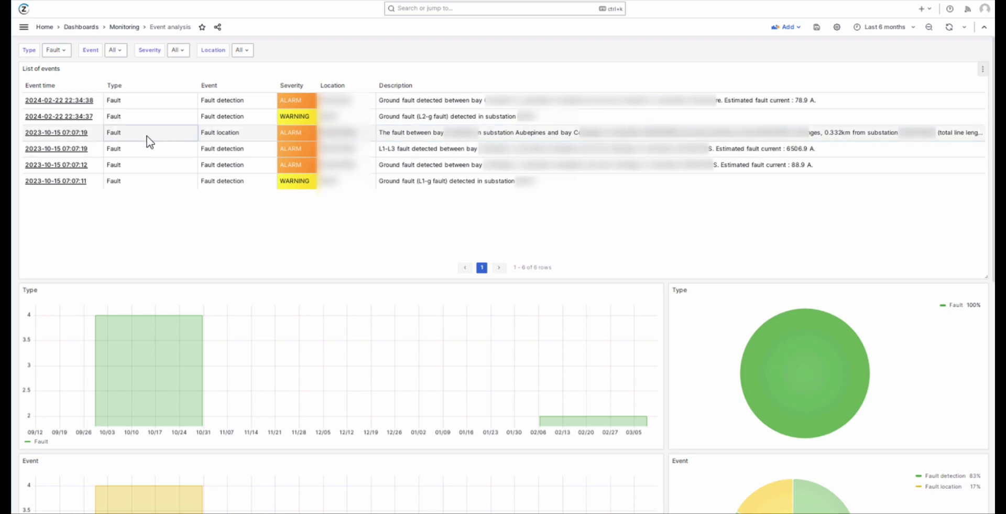
{"action": "left_click", "coordinate": [74, 149]}
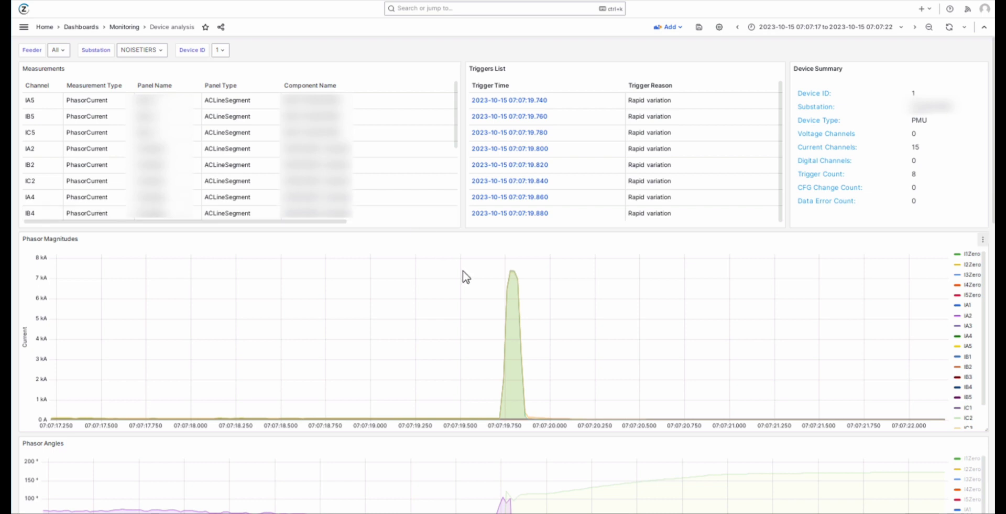
{"action": "mouse_move", "coordinate": [463, 271]}
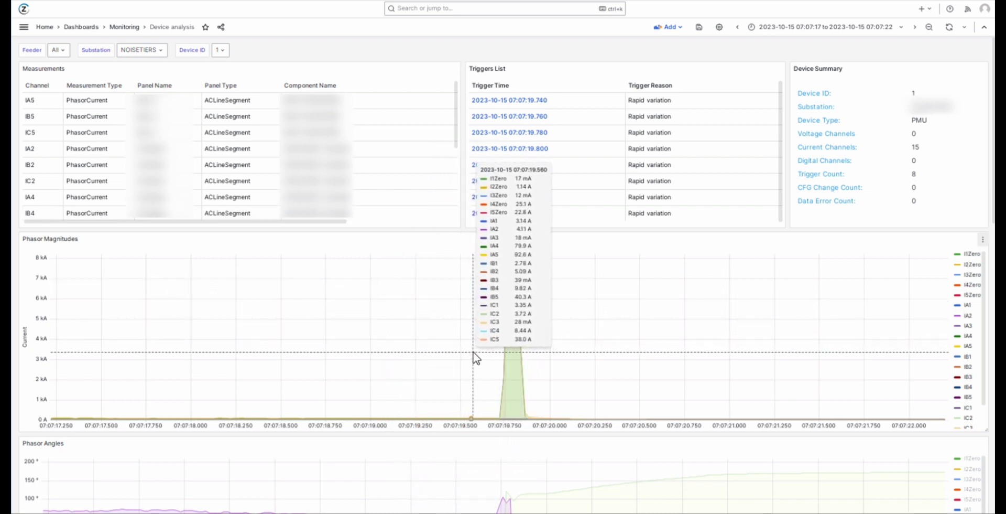
{"action": "left_click_drag", "start_coordinate": [473, 352], "coordinate": [571, 356]}
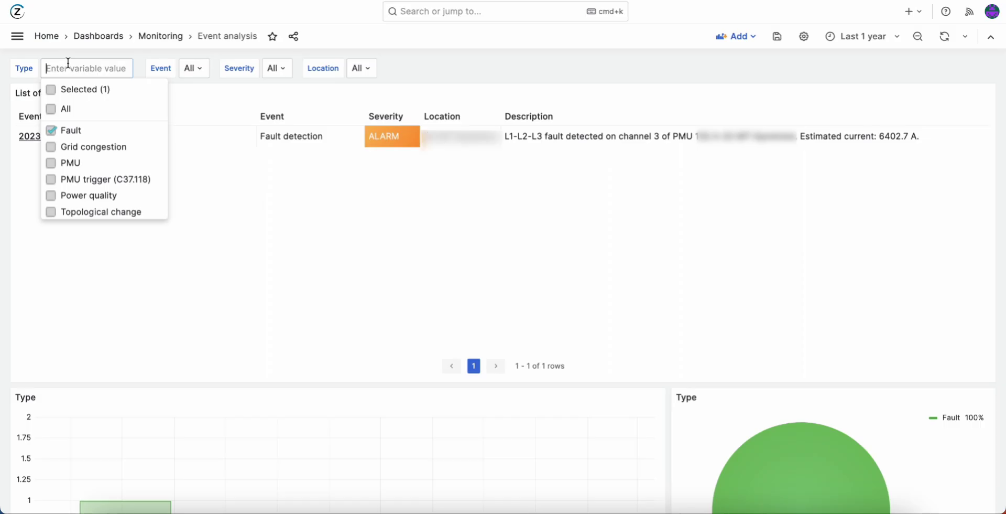
Change the event type filter from Fault to Power quality only
{"action": "left_click", "coordinate": [52, 197]}
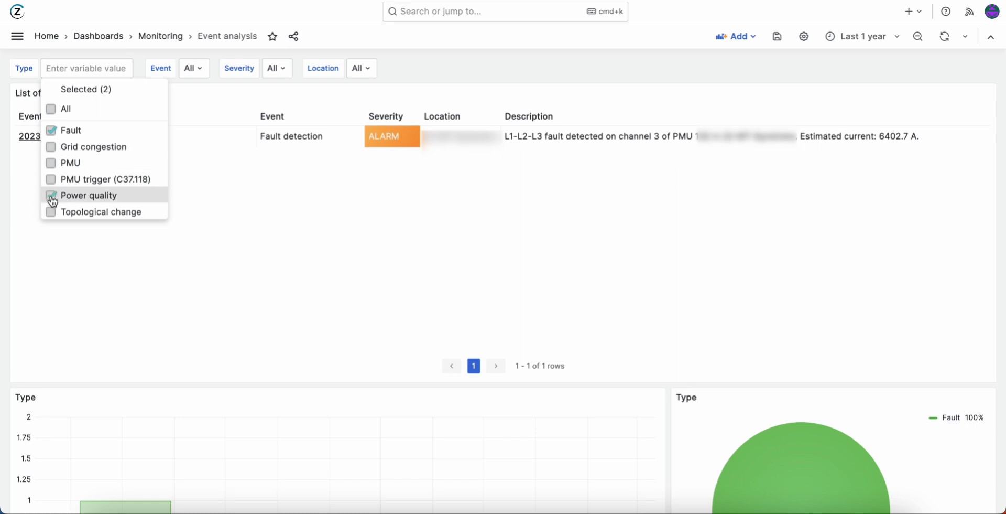
{"action": "left_click", "coordinate": [51, 131]}
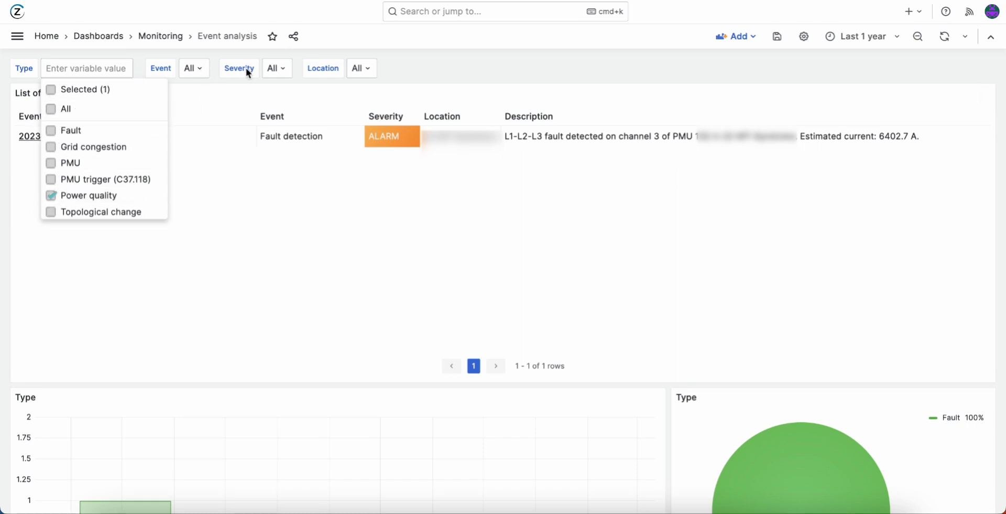
{"action": "left_click", "coordinate": [203, 74]}
Filter the power quality events to Voltage dip only
{"action": "left_click", "coordinate": [201, 68]}
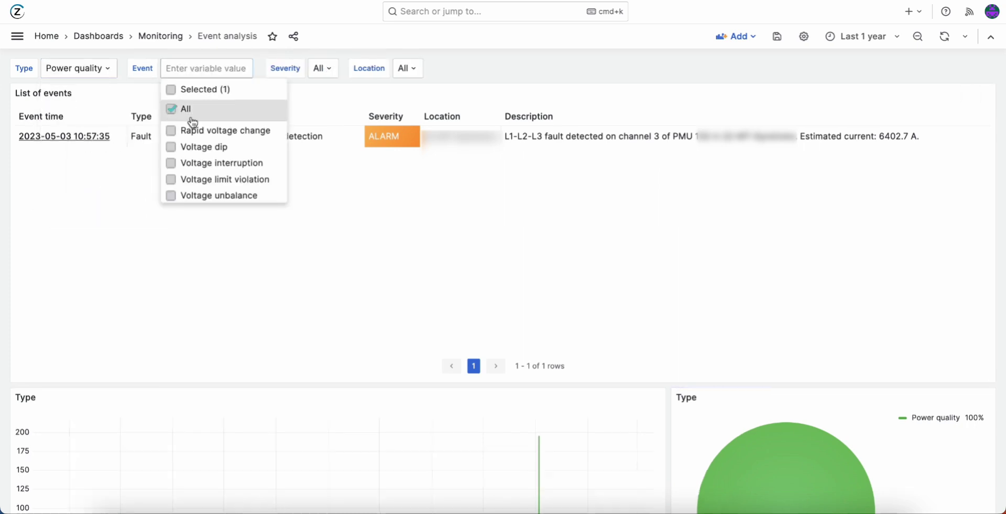
{"action": "left_click", "coordinate": [194, 146]}
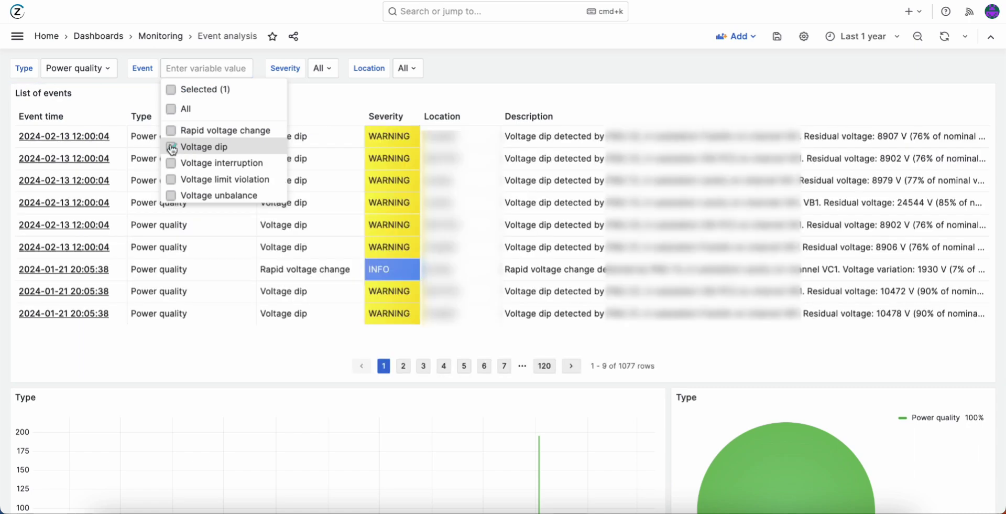
{"action": "left_click", "coordinate": [552, 65]}
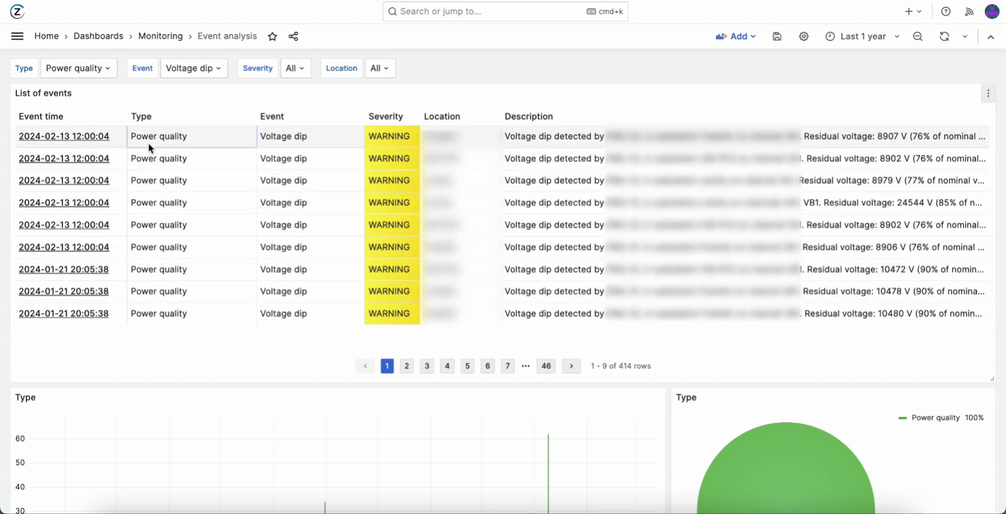
{"action": "scroll", "coordinate": [68, 451], "scroll_direction": "down", "scroll_amount": 3}
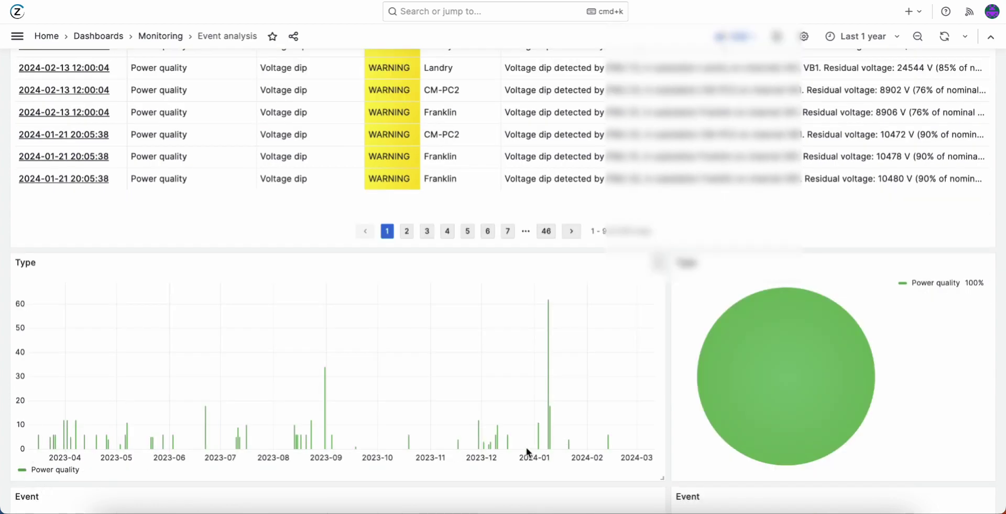
{"action": "scroll", "coordinate": [98, 204], "scroll_direction": "up", "scroll_amount": 2}
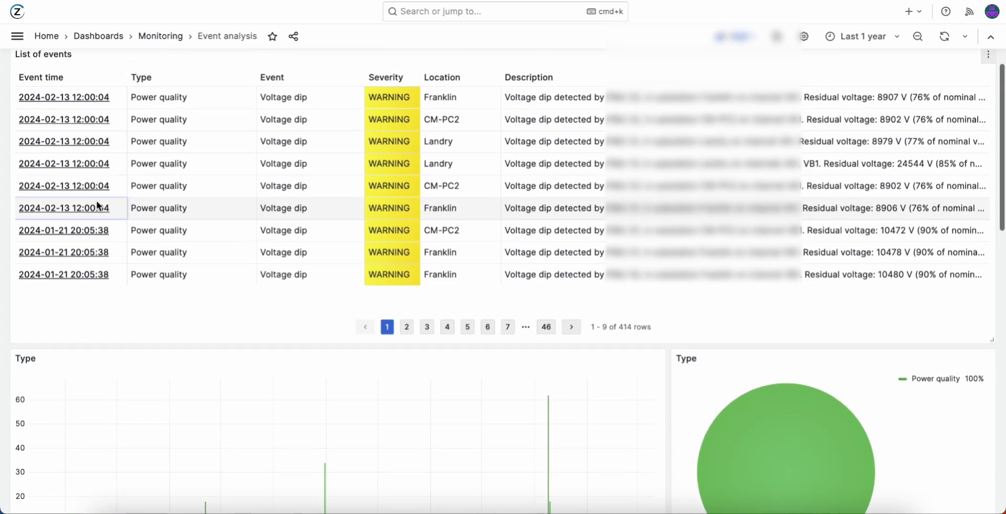
{"action": "left_click", "coordinate": [83, 101]}
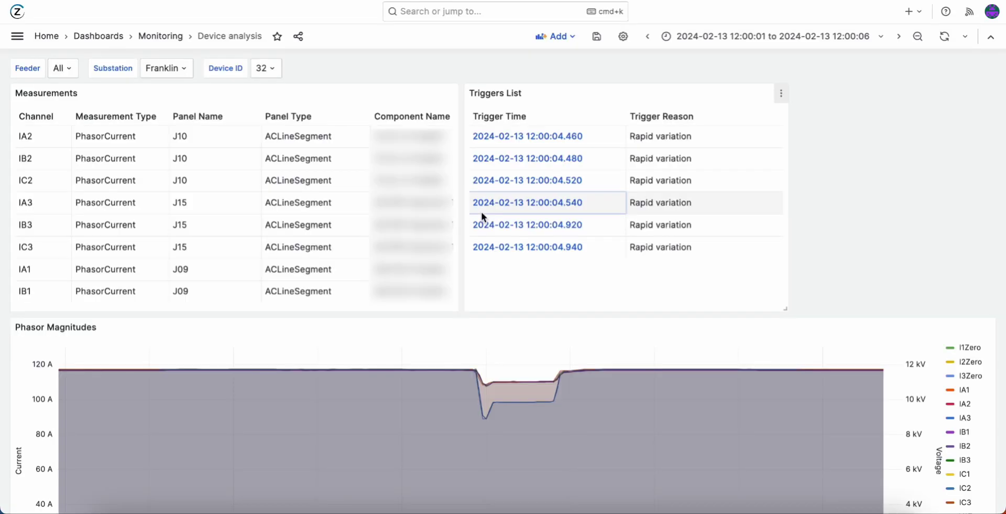
Show only the voltage series VA1, VB1 and VC1 in the Phasor Magnitudes chart
{"action": "scroll", "coordinate": [472, 307], "scroll_direction": "down", "scroll_amount": 2}
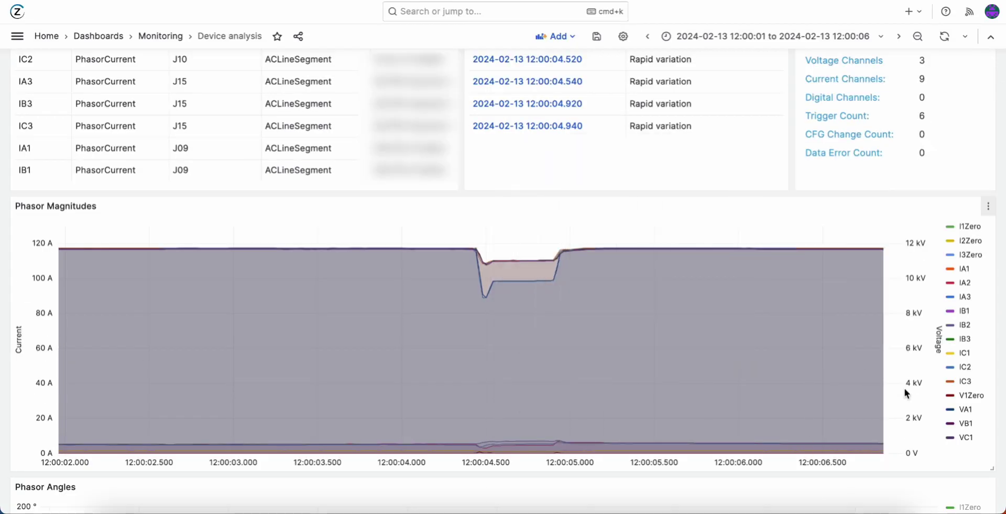
{"action": "left_click", "coordinate": [966, 410]}
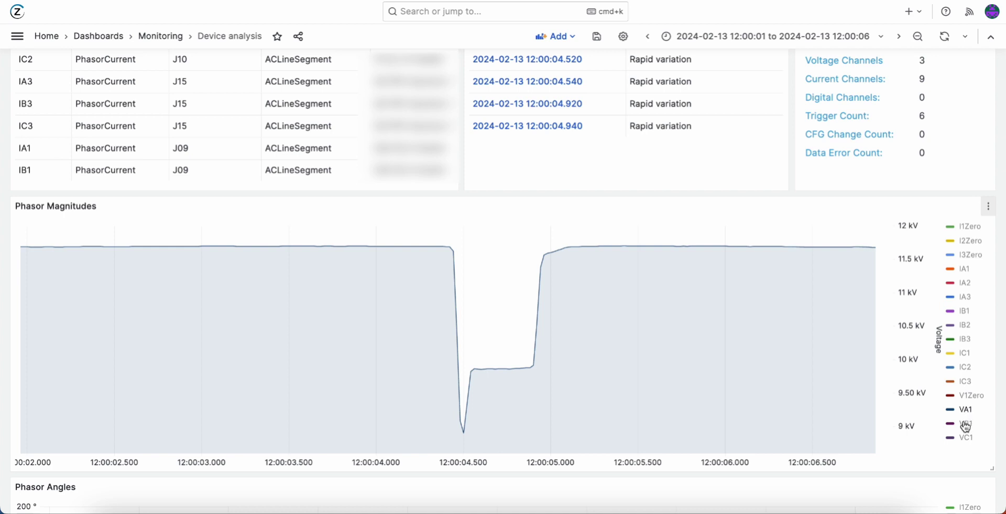
{"action": "left_click", "coordinate": [966, 423], "text": "super"}
{"action": "left_click", "coordinate": [967, 437], "text": "super"}
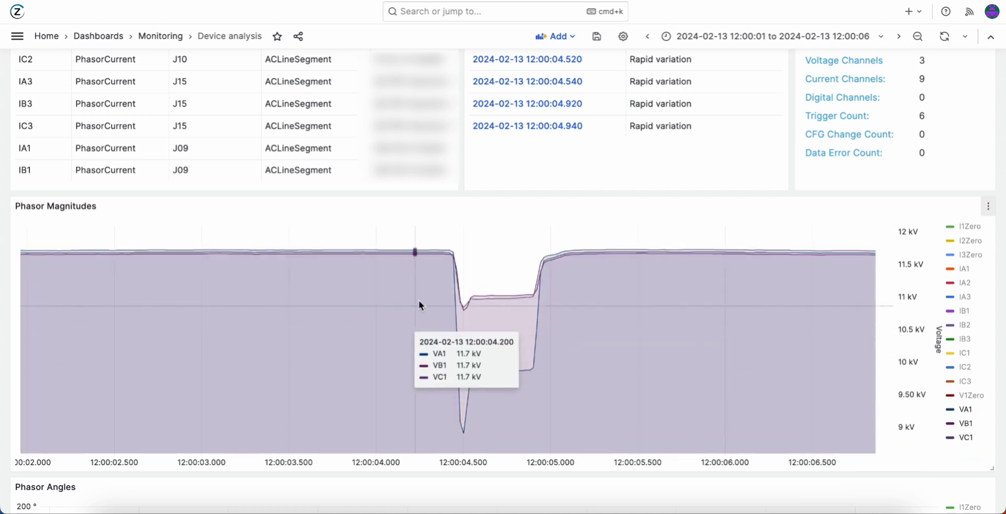